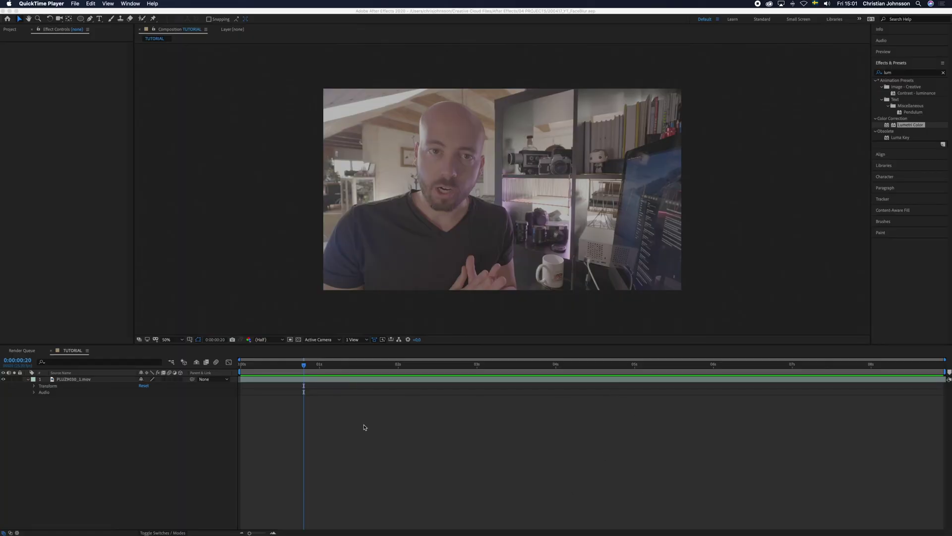
- In After Effects, move the playhead to 0:00:03:01 in the presenter clip
click(576, 427)
drag(303, 396, 470, 405)
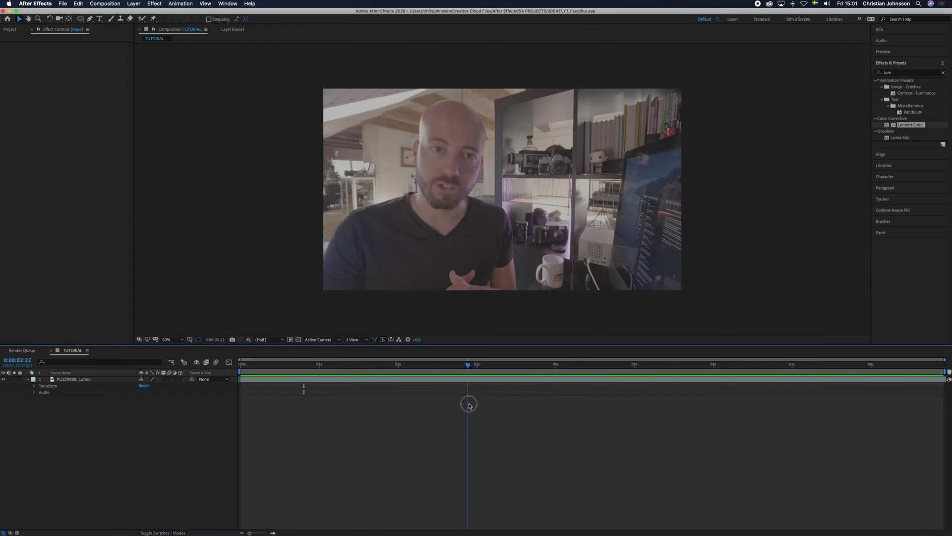
drag(470, 402, 296, 373)
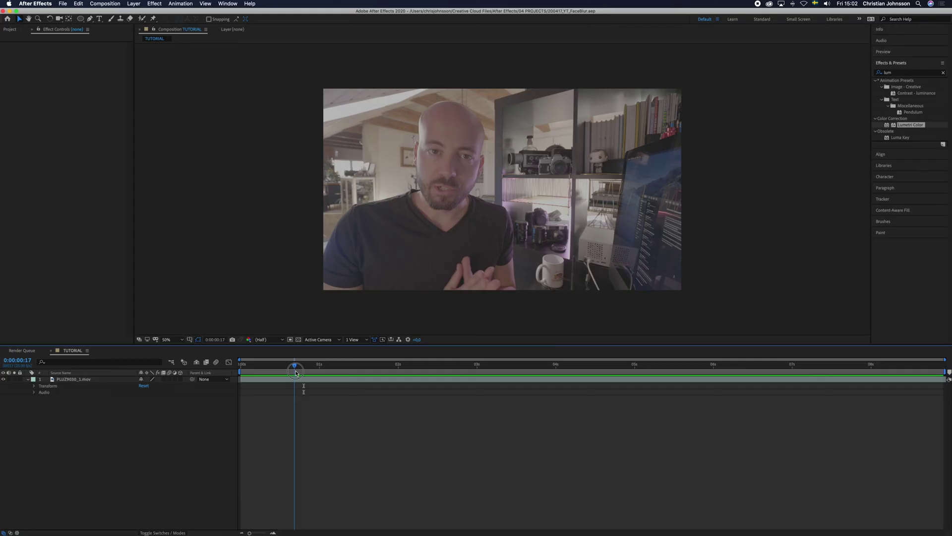
drag(296, 372, 480, 372)
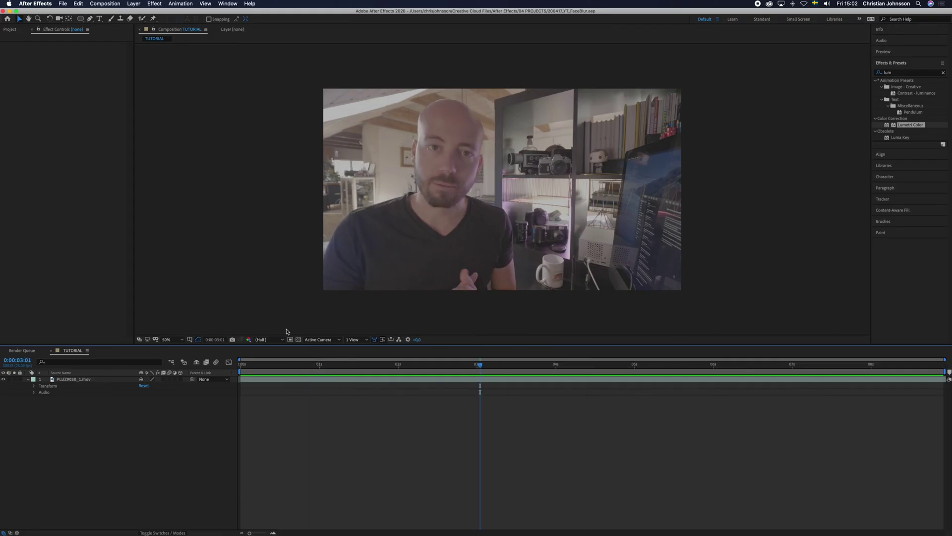
- Add a new adjustment layer above the presenter footage layer
click(488, 379)
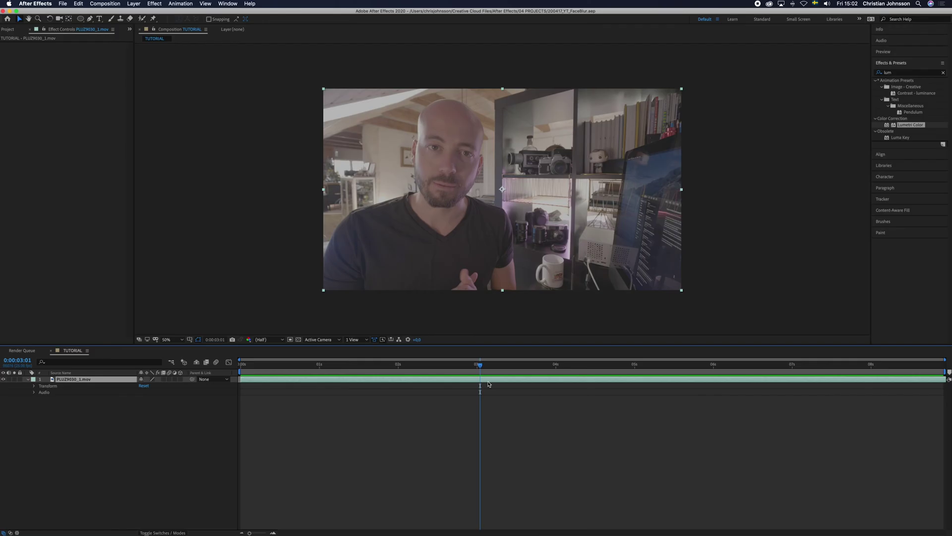
click(82, 4)
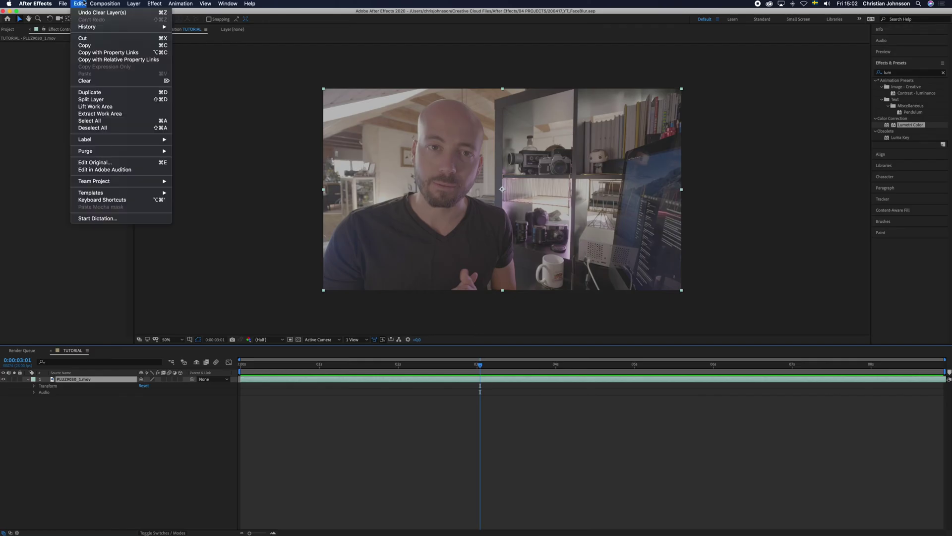
mouse_move(149, 12)
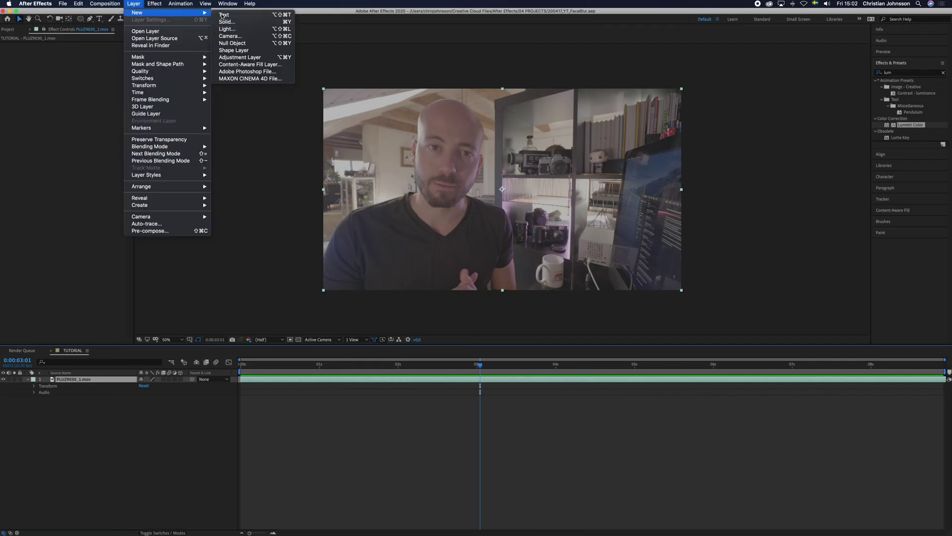
click(247, 58)
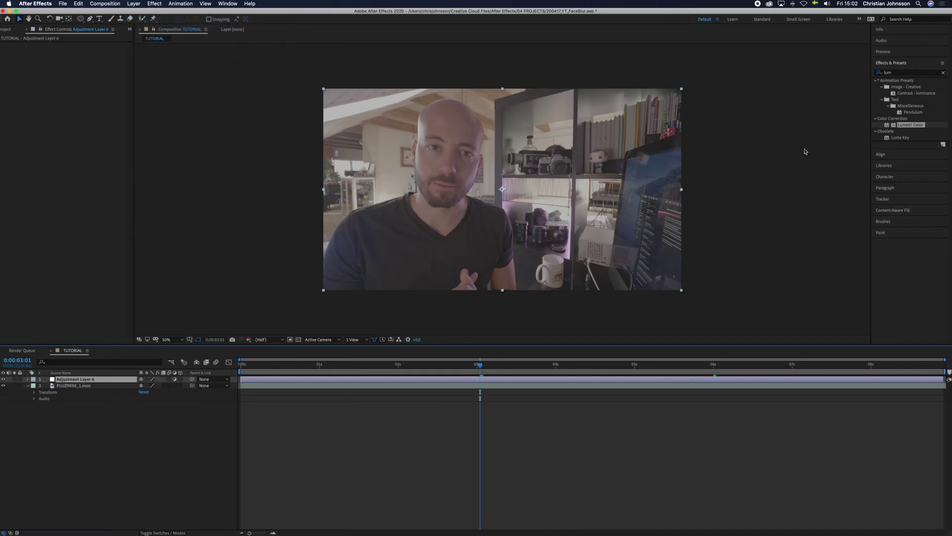
click(909, 74)
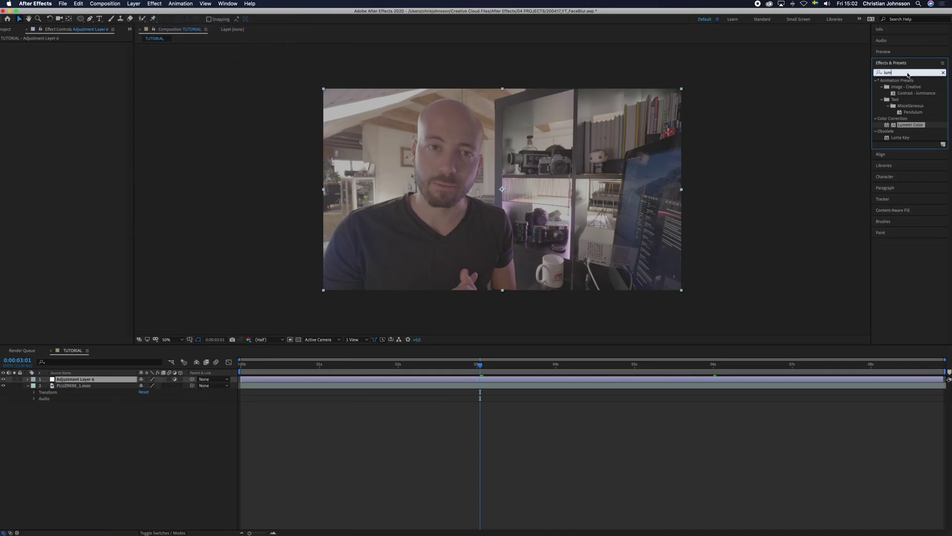
- Apply Lumetri Color to the adjustment layer and bend its RGB curve into a brightening S-curve
text(lume)
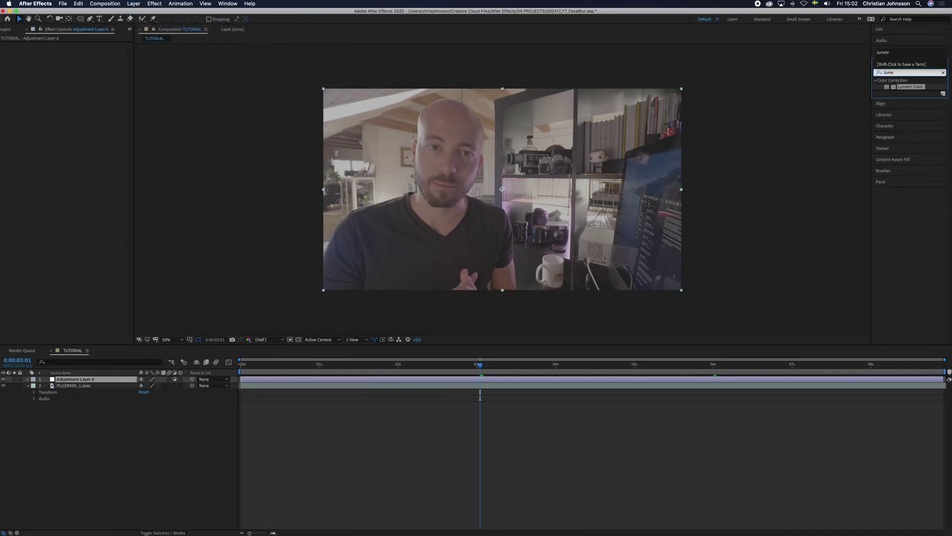
drag(911, 89, 484, 381)
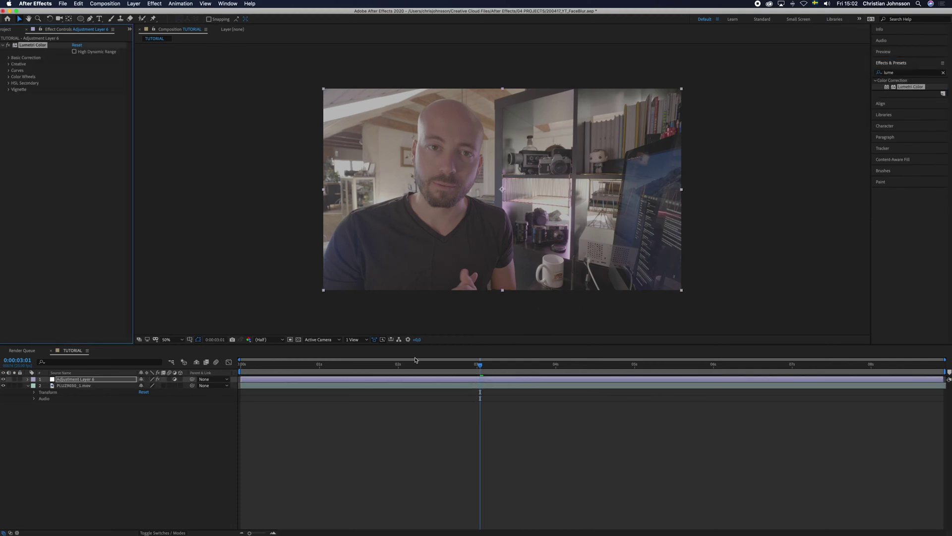
click(9, 70)
scroll(31, 118, down, 1)
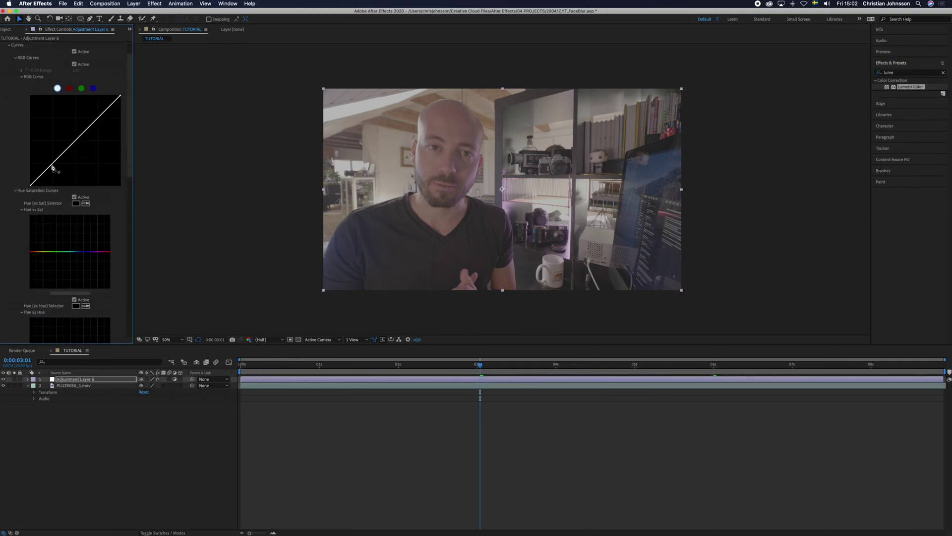
drag(53, 168, 77, 126)
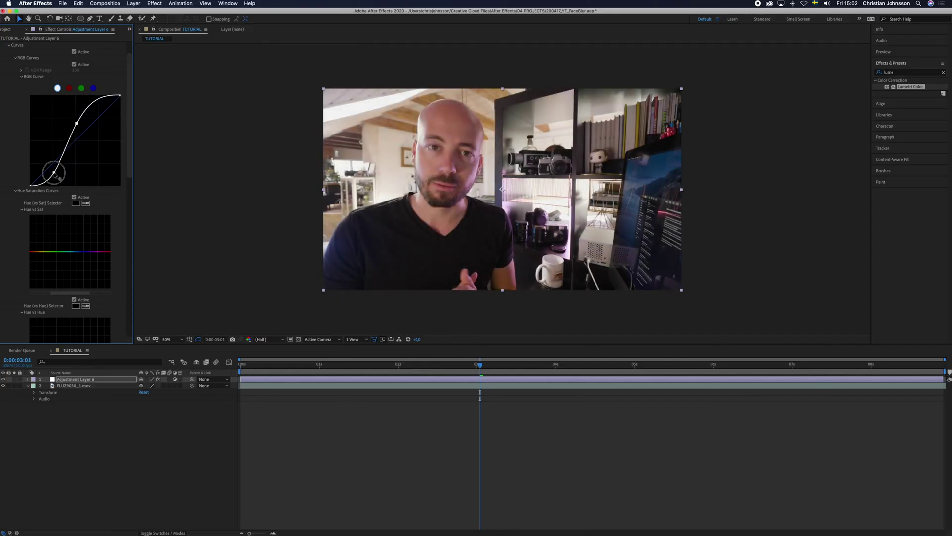
drag(78, 127, 75, 125)
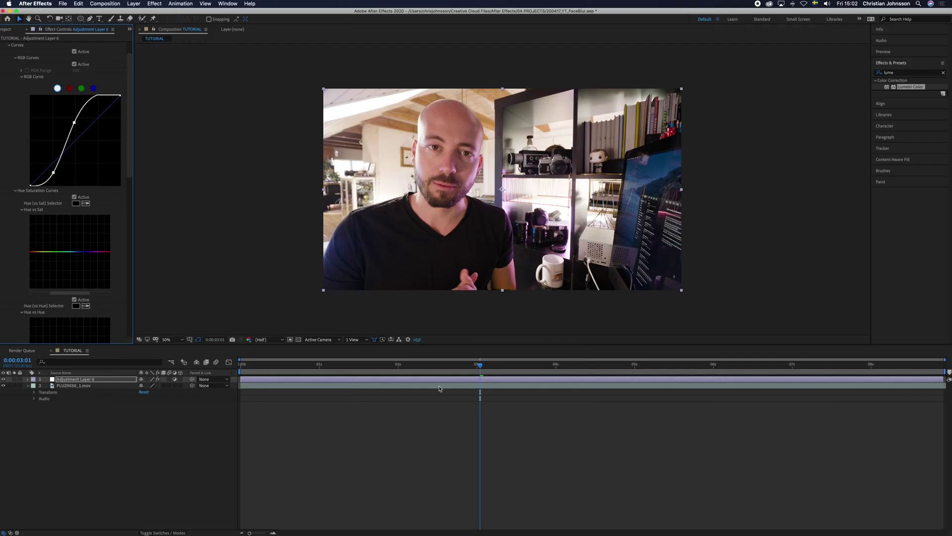
click(614, 404)
- Pre-compose the adjustment layer and presenter clip together as 'MAIN Video'
click(505, 383)
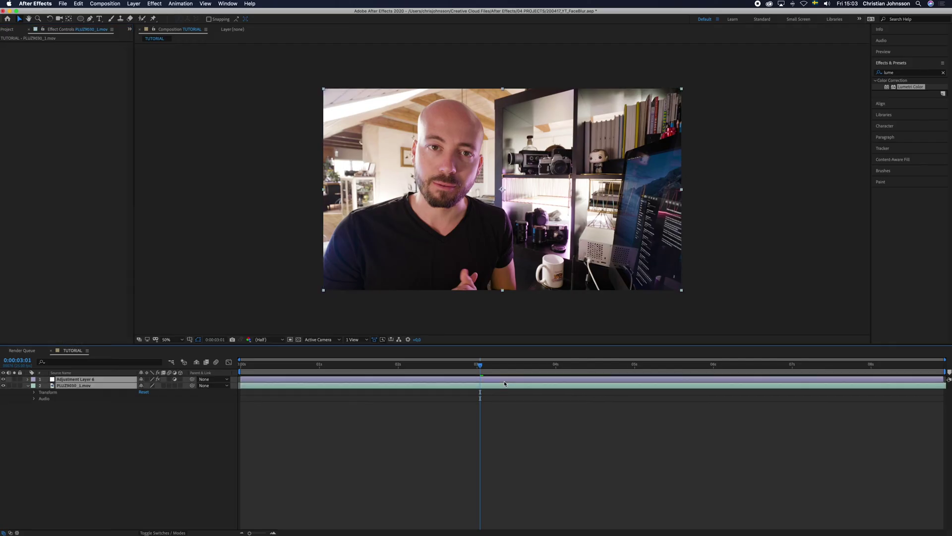
right_click(435, 381)
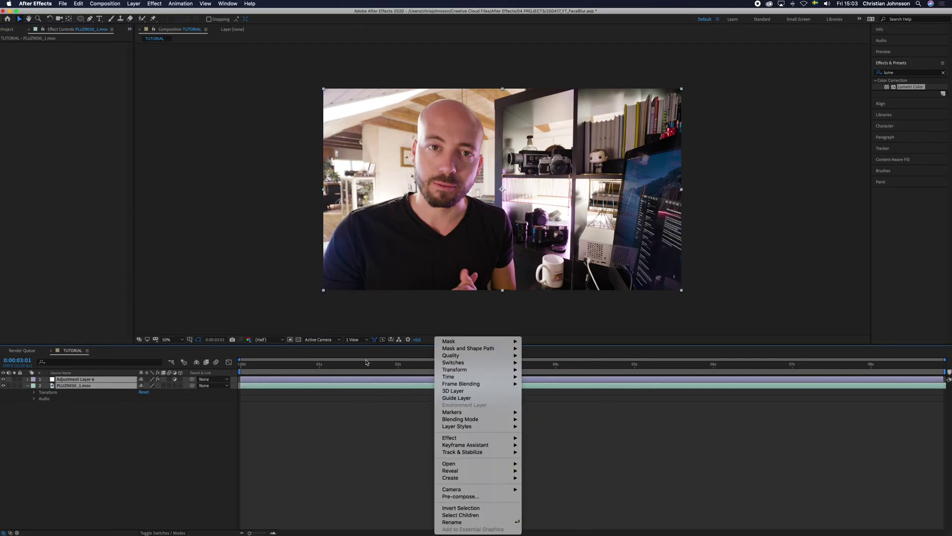
click(482, 496)
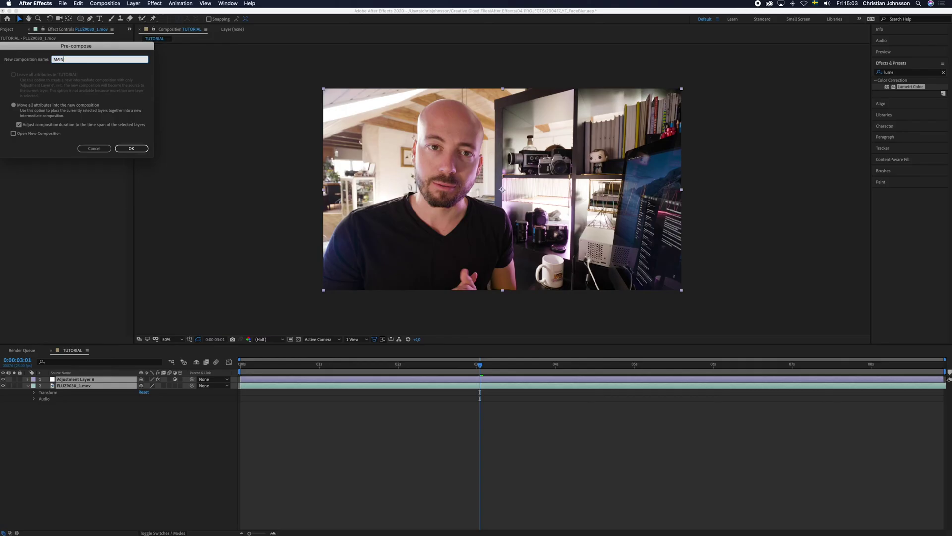
click(134, 148)
click(441, 411)
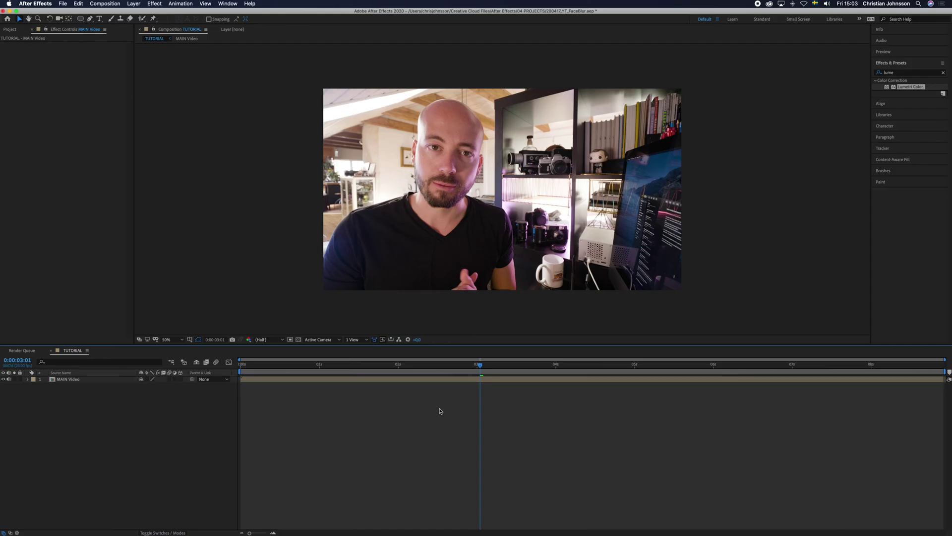
- At 0:00:03:20, draw an elliptical mask around the presenter's face on MAIN Video
drag(480, 366, 539, 392)
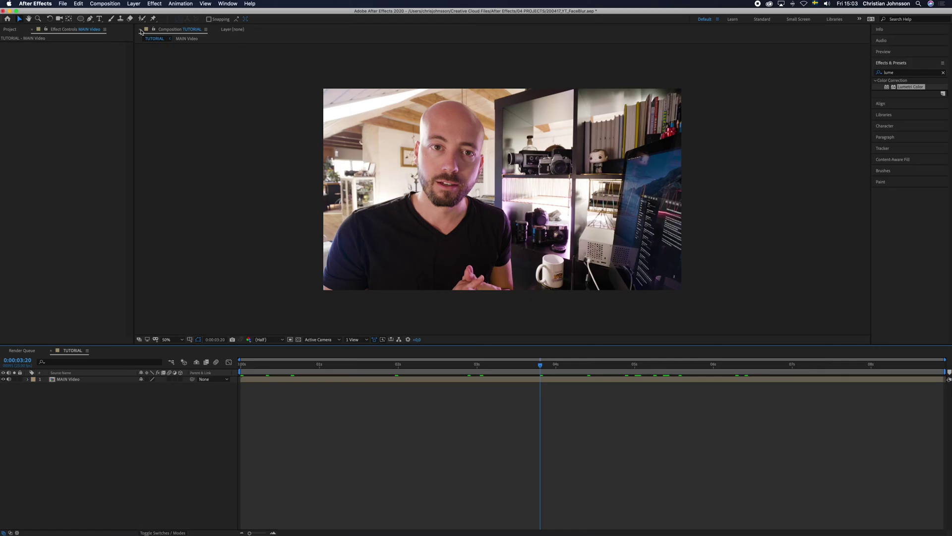
click(81, 19)
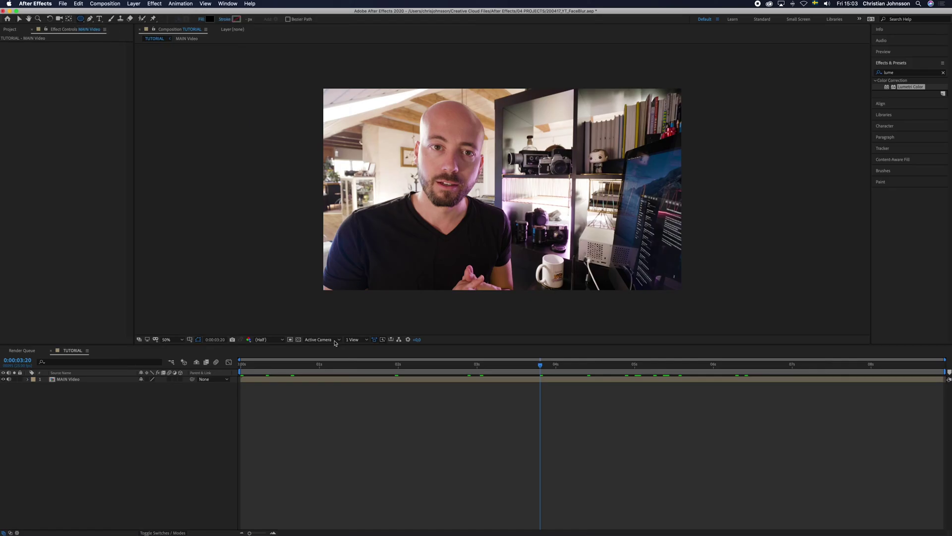
click(397, 380)
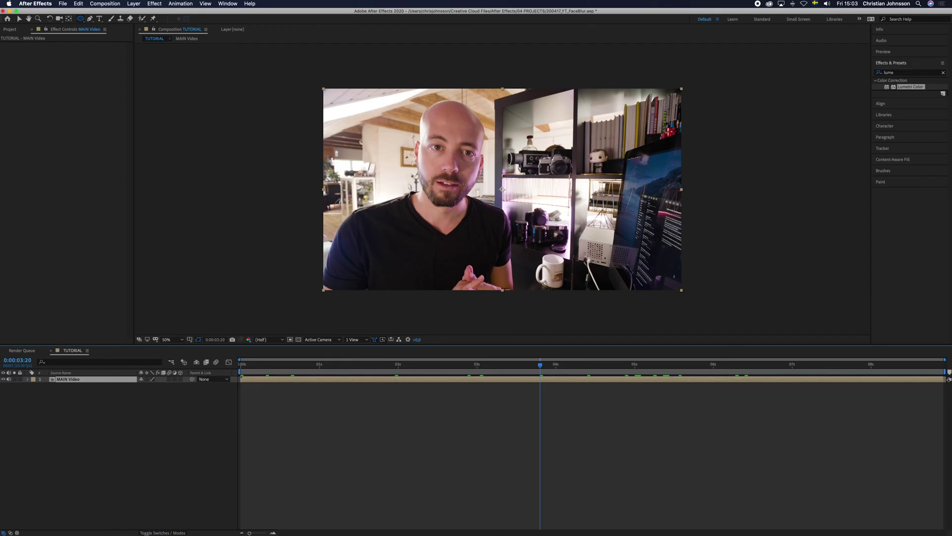
mouse_move(401, 95)
mouse_down()
mouse_move(403, 121)
mouse_move(482, 209)
mouse_move(448, 214)
mouse_up()
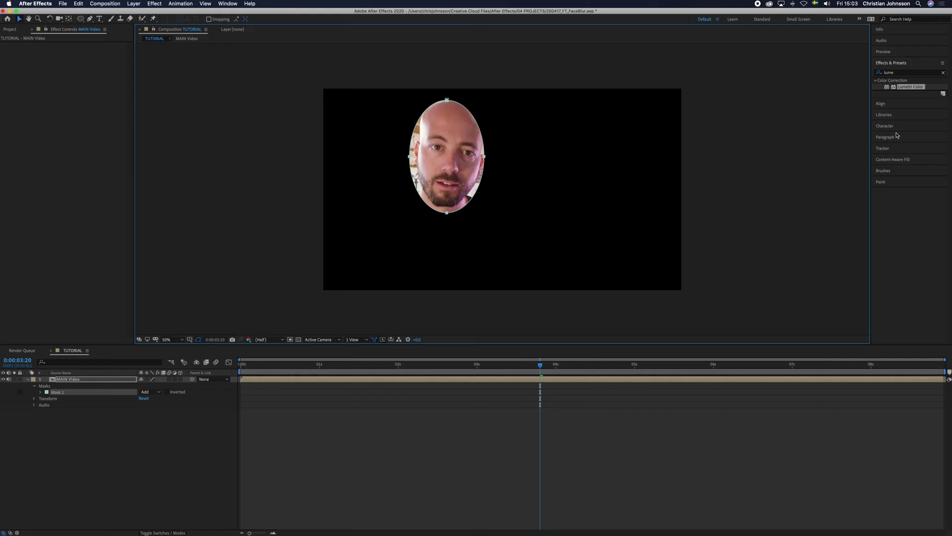
- Set Mask 1's tracking method to Face Tracking (Outline Only) in the Tracker panel
click(887, 149)
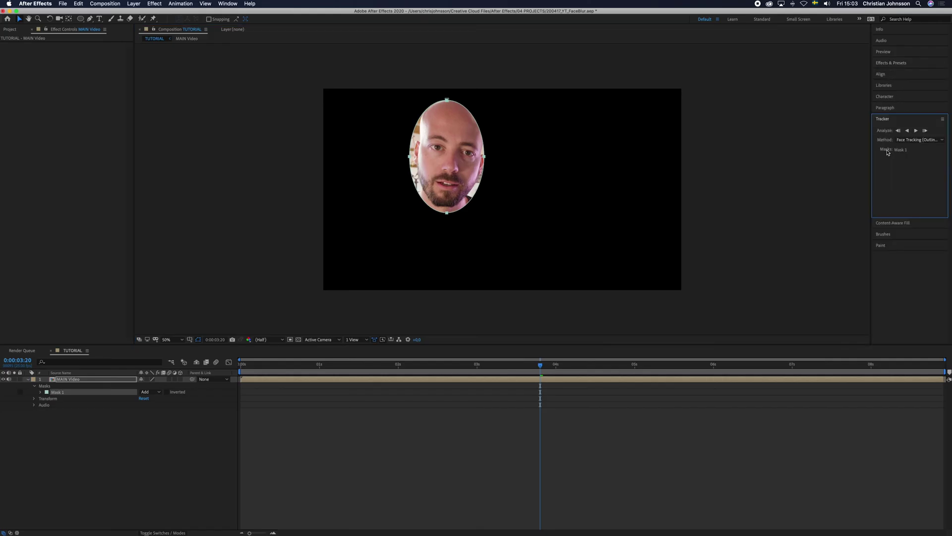
click(913, 141)
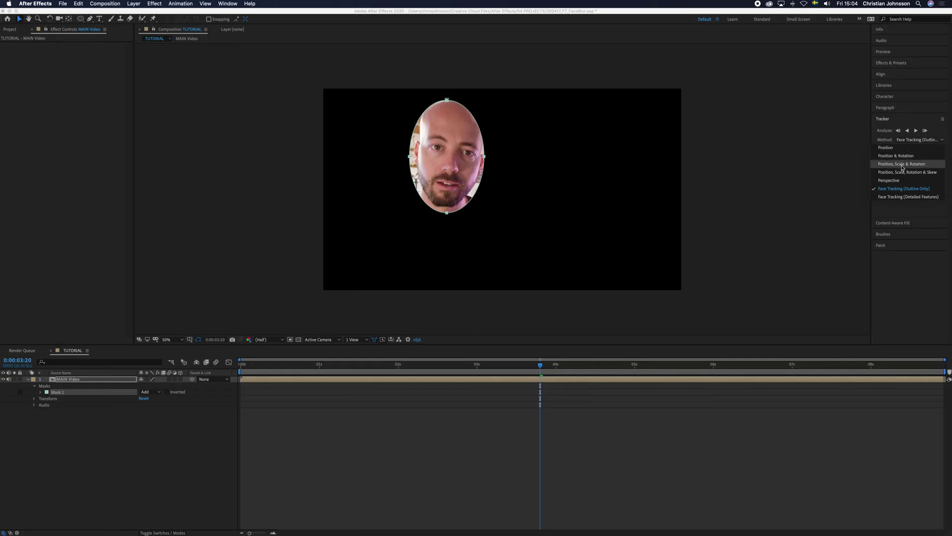
click(902, 164)
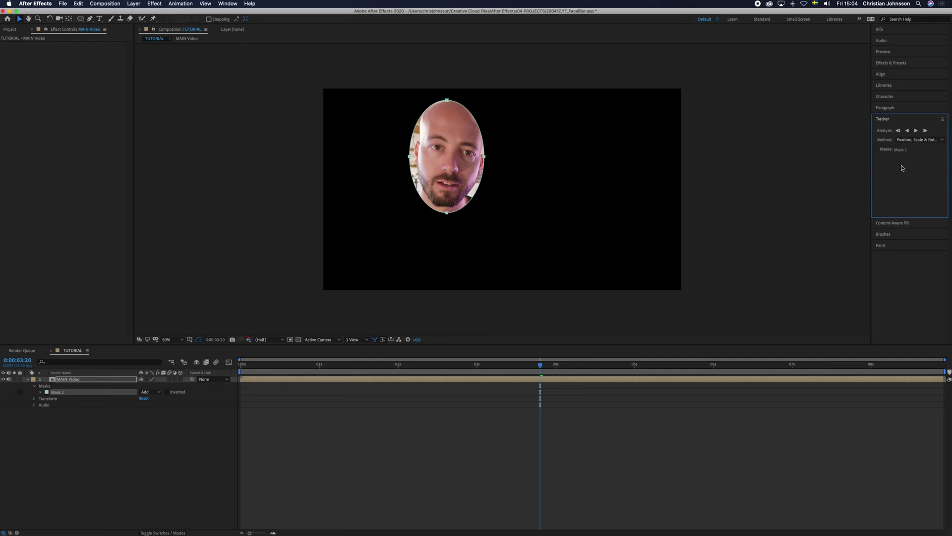
click(934, 142)
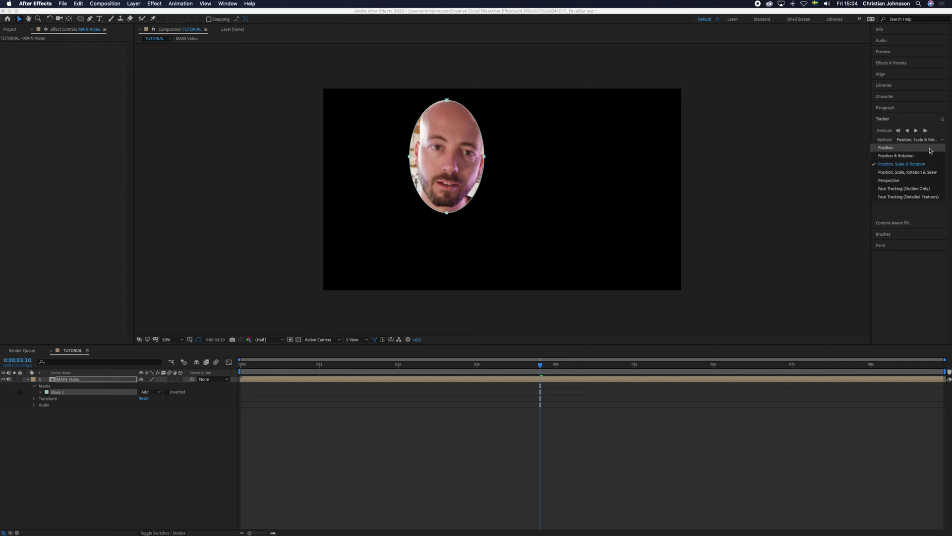
click(921, 190)
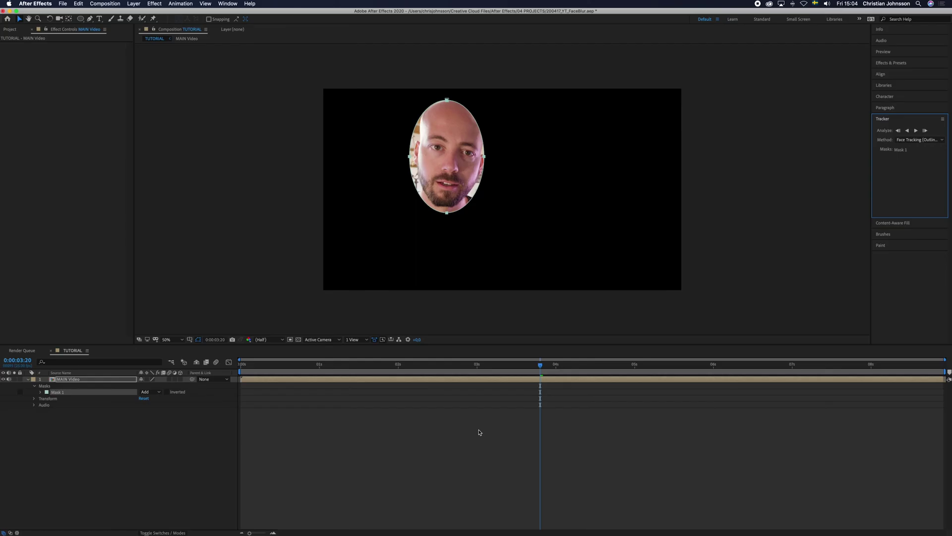
- Track Mask 1 backward to the clip start, then forward from 0:00:03:20 to the end
click(907, 131)
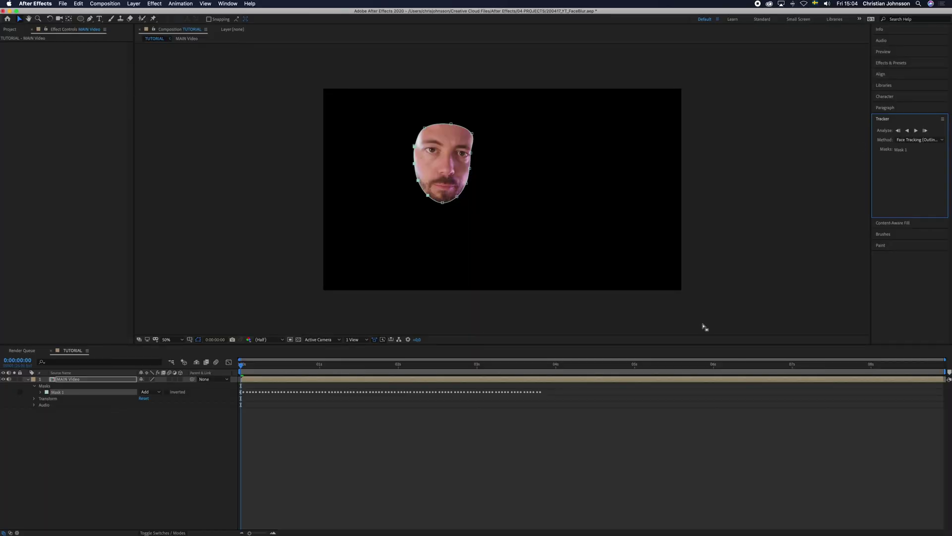
click(540, 366)
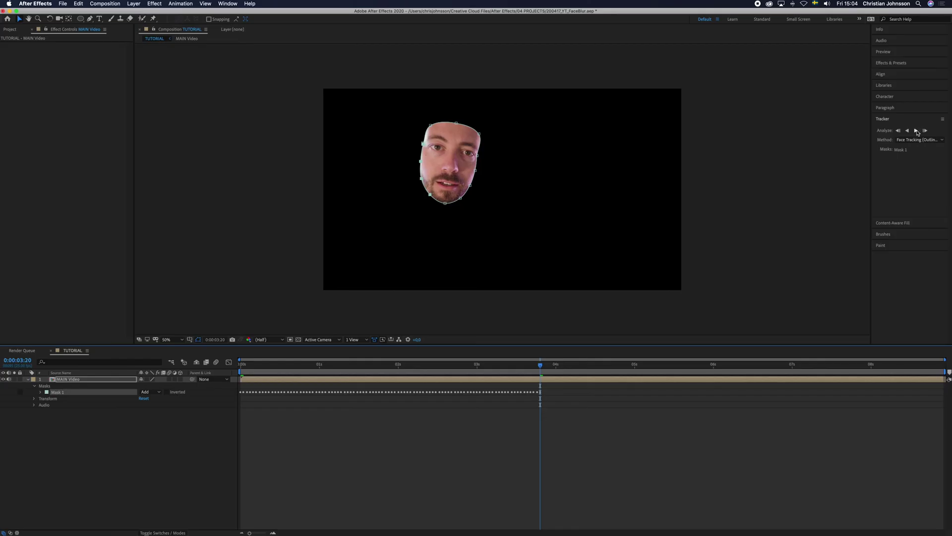
click(916, 131)
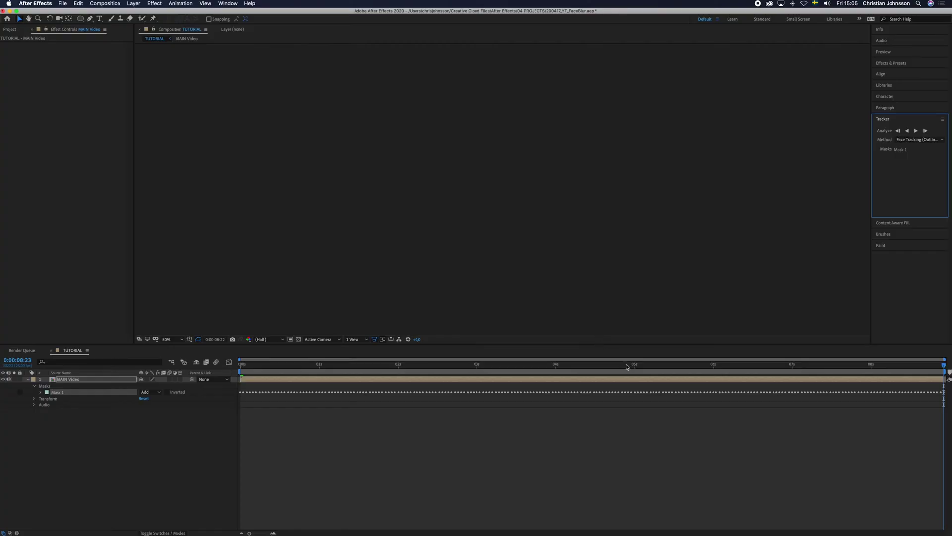
- Scrub and play back the clip to check the tracked face mask
drag(627, 367, 575, 392)
click(536, 411)
key(space)
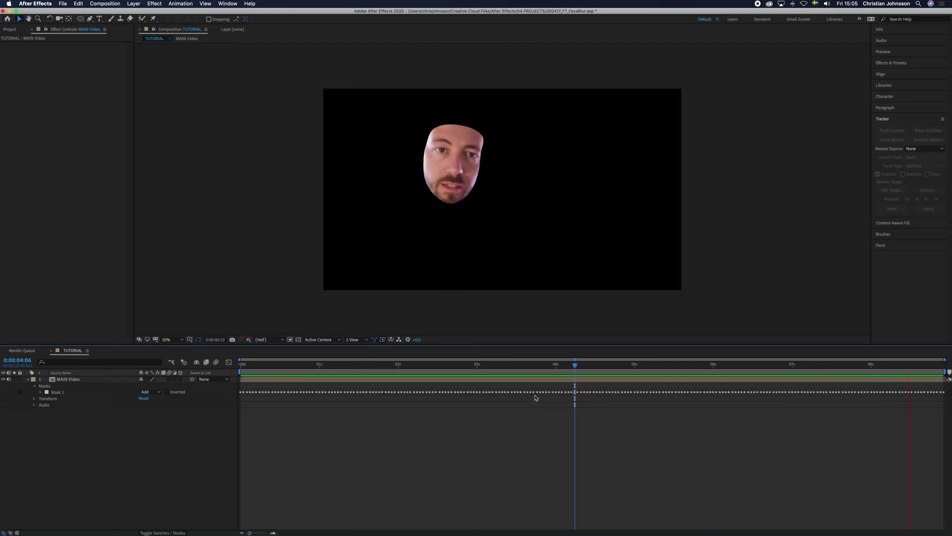
key(space)
- Change Mask 1's mode from Add to None
click(42, 380)
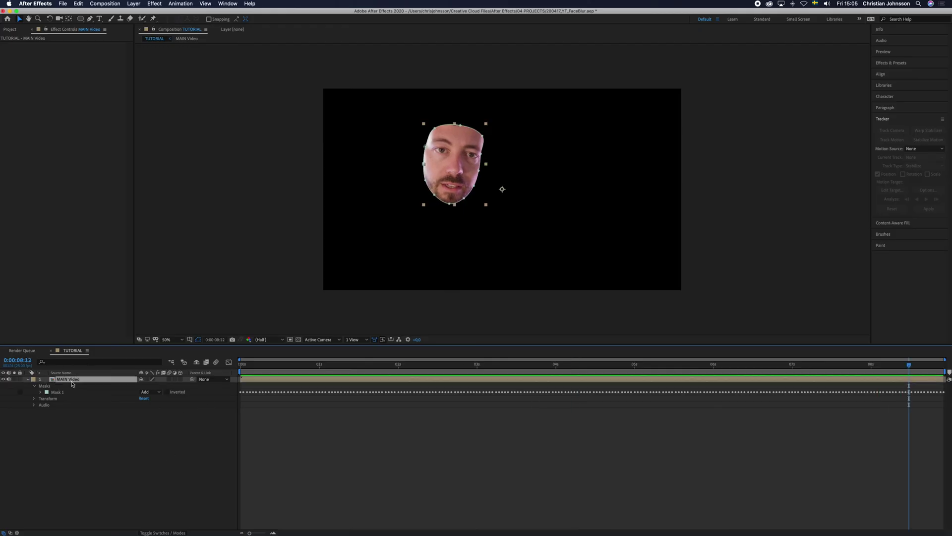
click(148, 392)
click(161, 399)
click(346, 463)
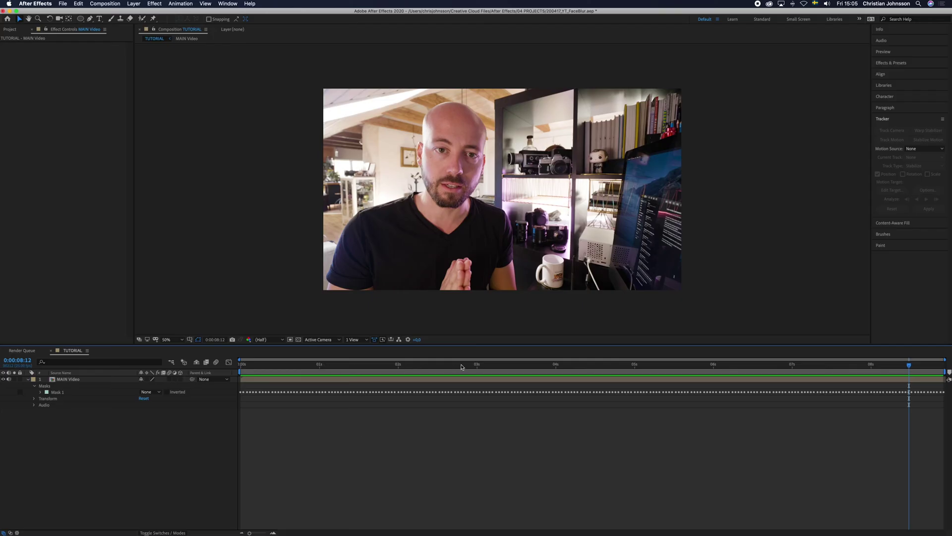
- At the first frame, add a new adjustment layer above MAIN Video
drag(461, 367, 231, 374)
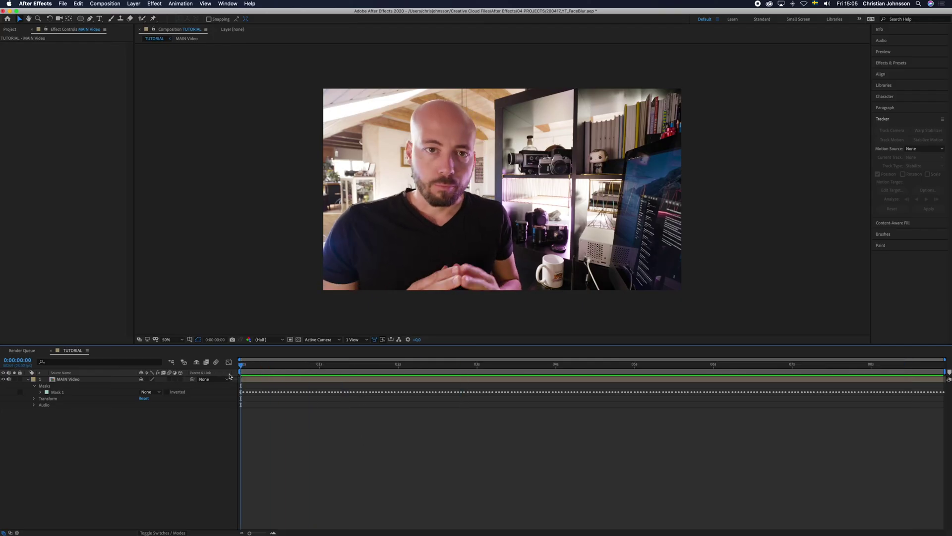
click(134, 3)
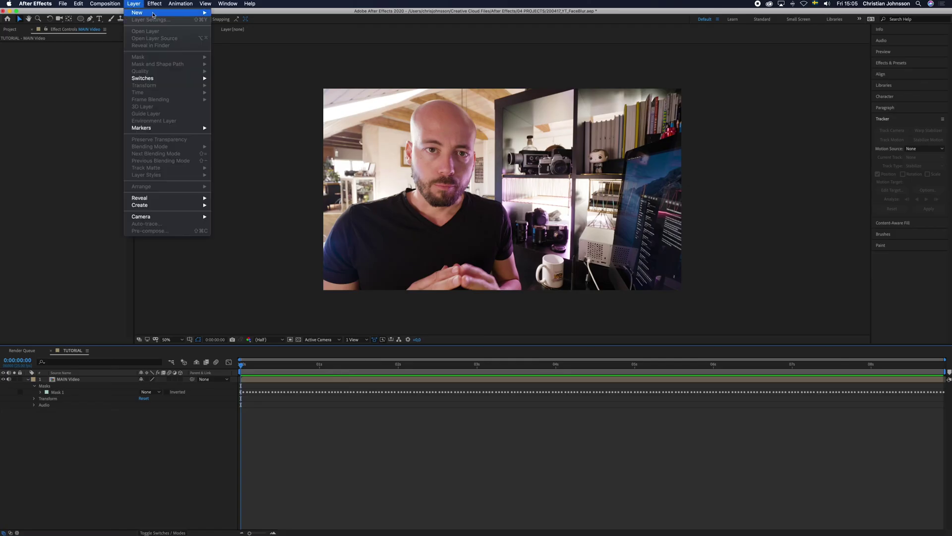
mouse_move(153, 13)
click(246, 58)
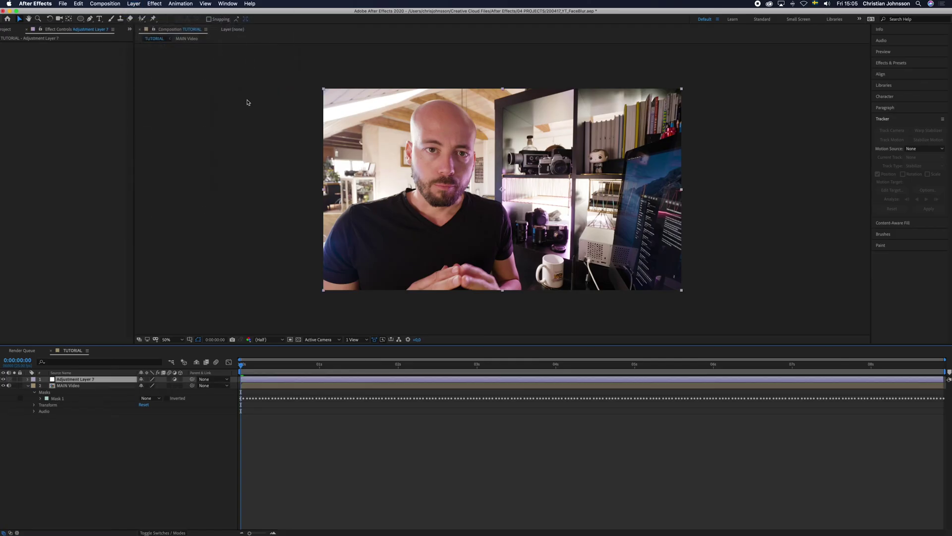
- Move the tracked Mask 1 from MAIN Video onto the adjustment layer in Add mode
click(64, 399)
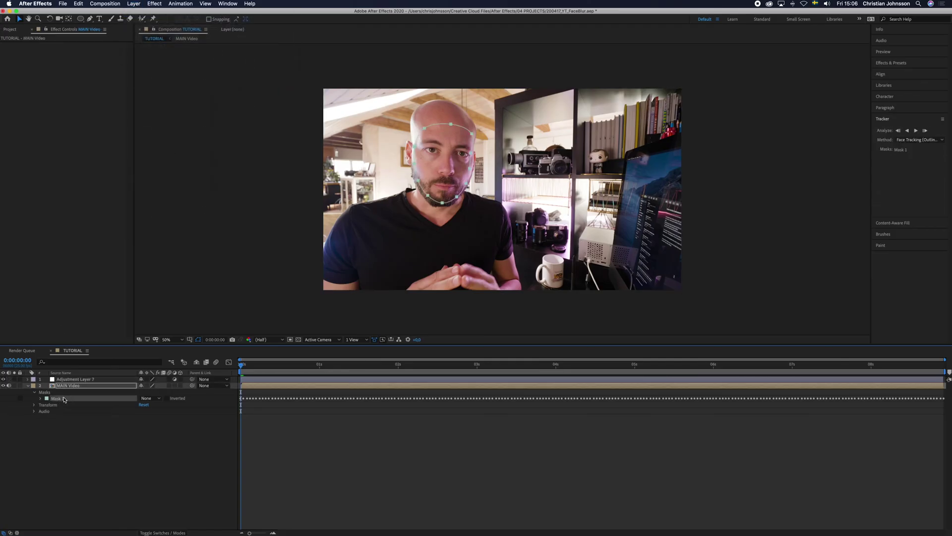
click(94, 380)
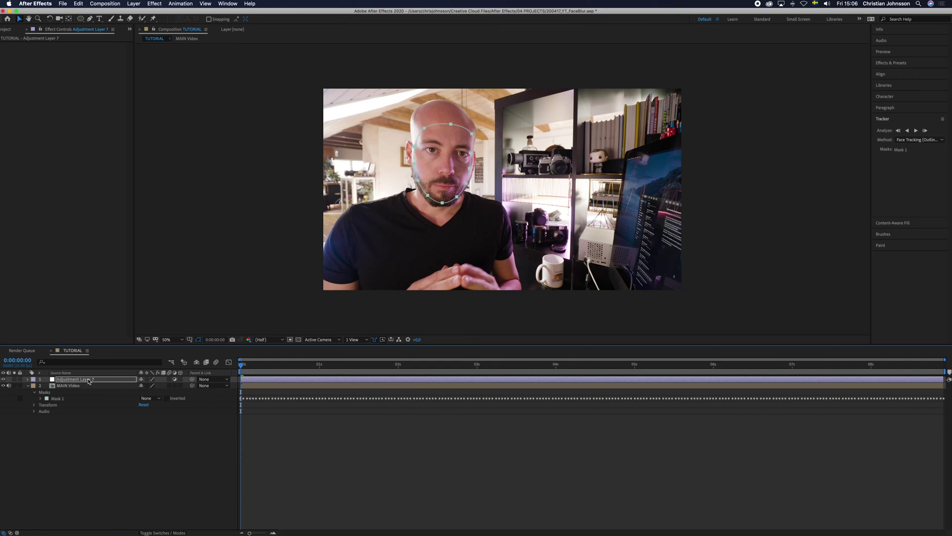
key(ctrl+v)
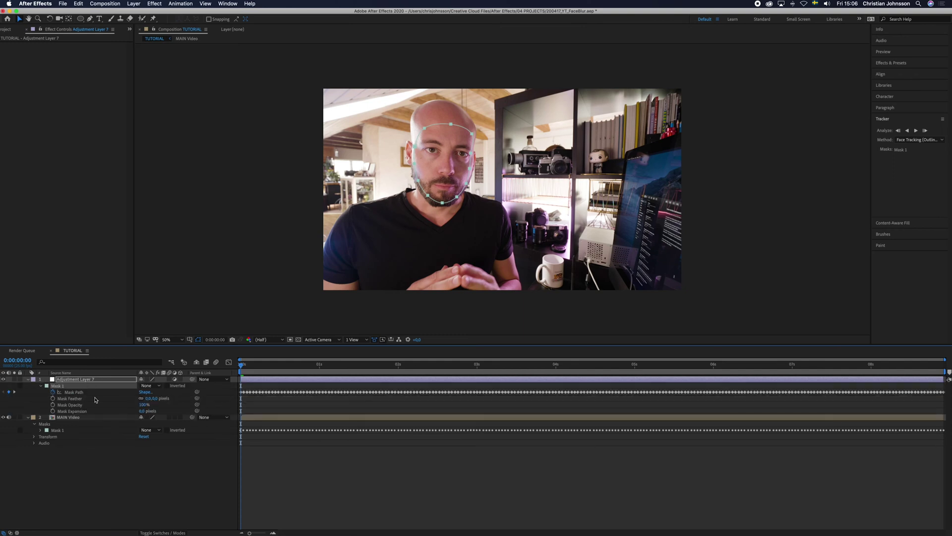
click(155, 387)
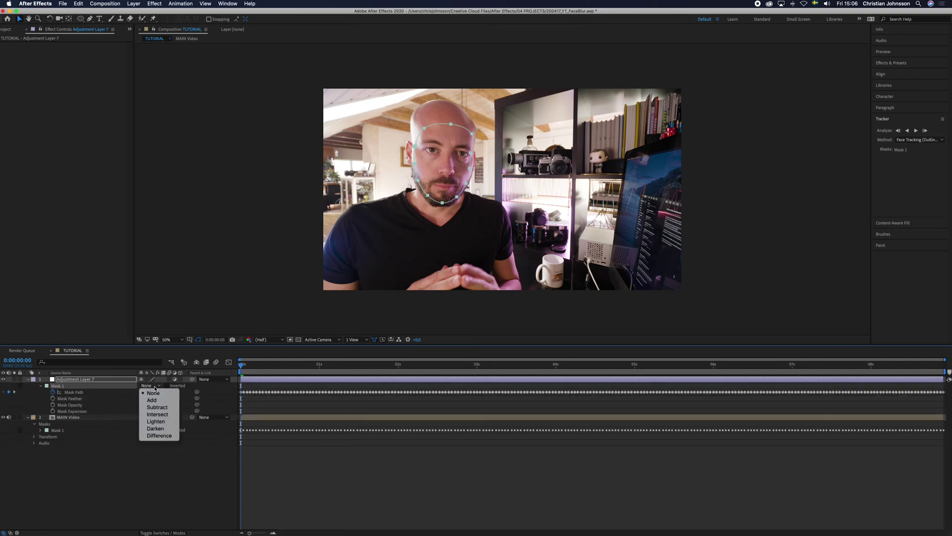
click(152, 400)
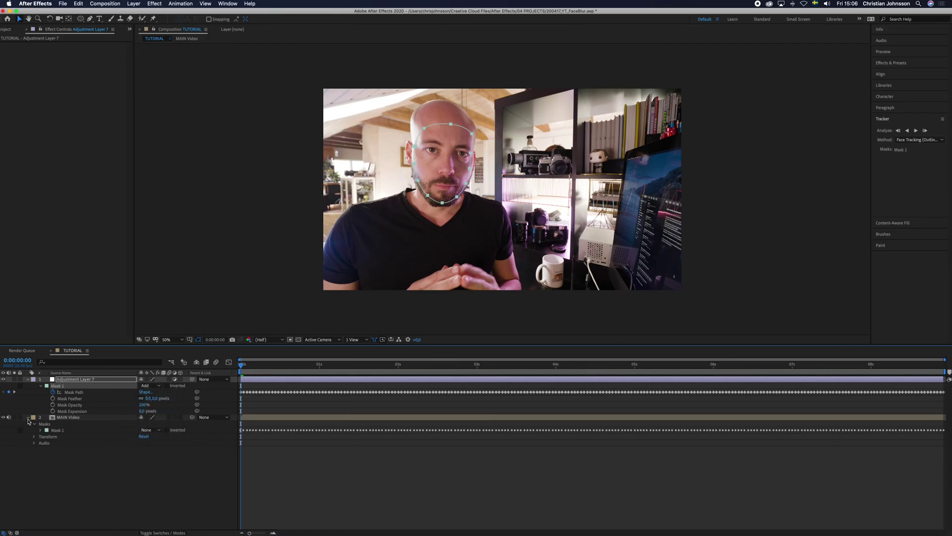
click(28, 418)
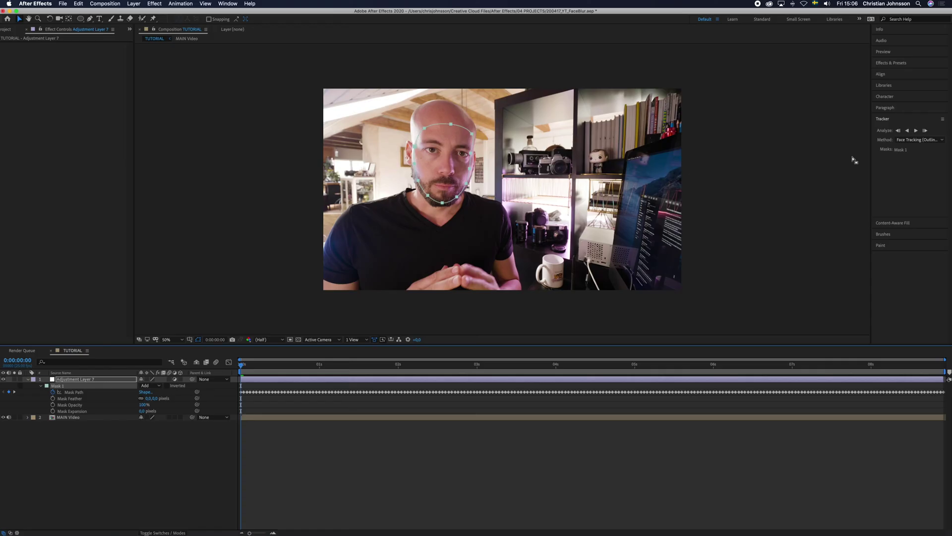
- Apply Mosaic to Adjustment Layer 7 with 45 horizontal and 45 vertical blocks
click(909, 65)
click(905, 73)
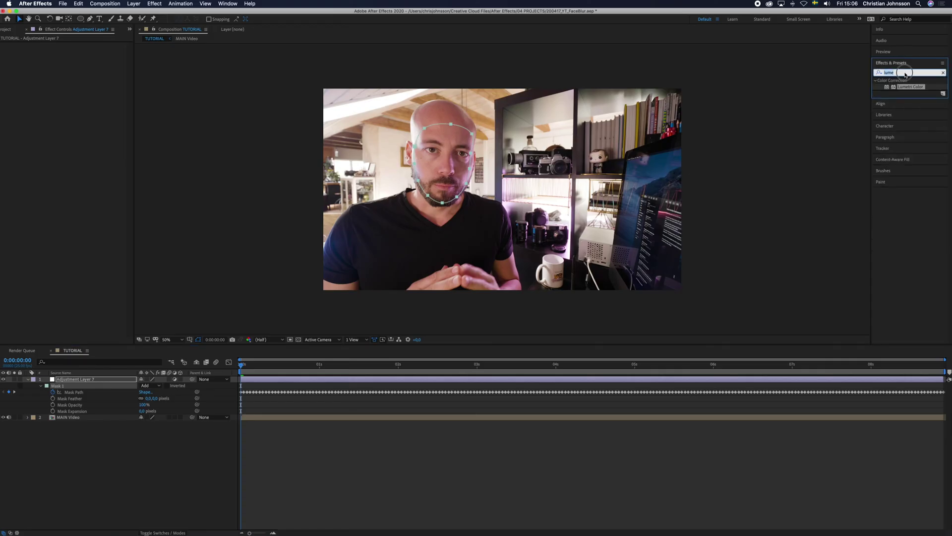
text(mos)
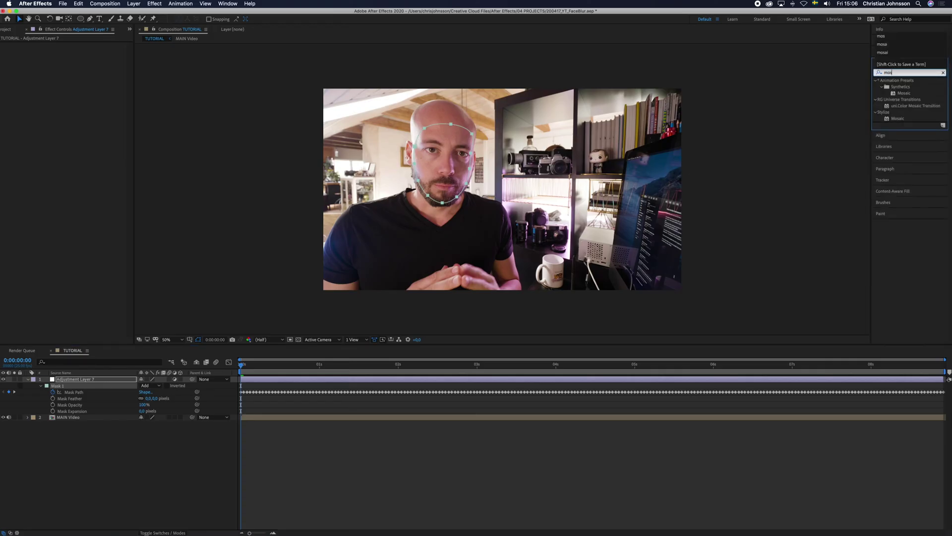
drag(895, 121, 648, 378)
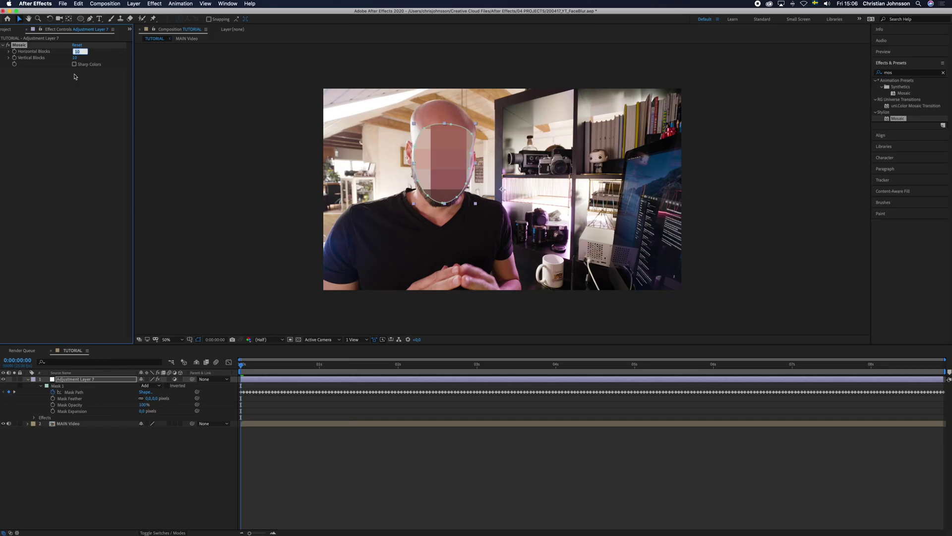
key(Return)
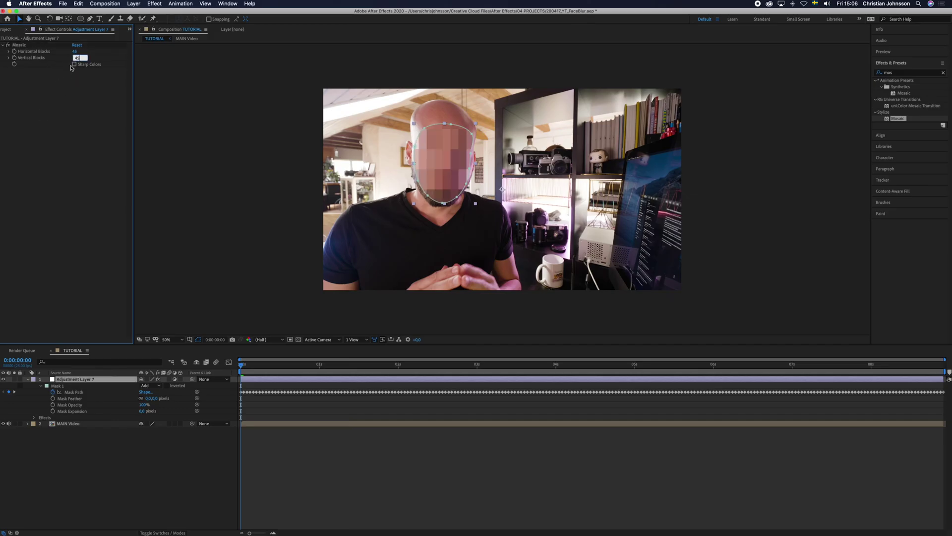
key(Return)
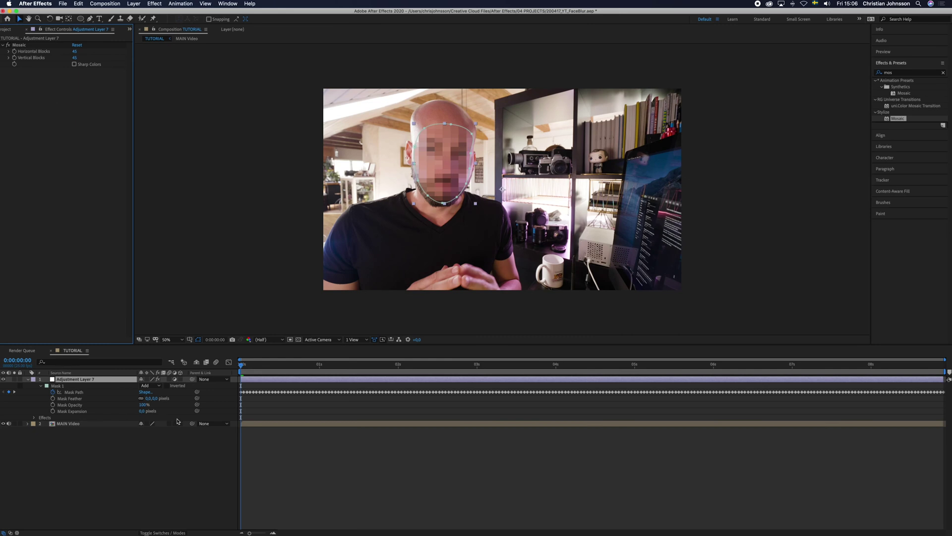
- Set the face mask's feather to about 40 px and its expansion to 49 px
drag(157, 401, 177, 401)
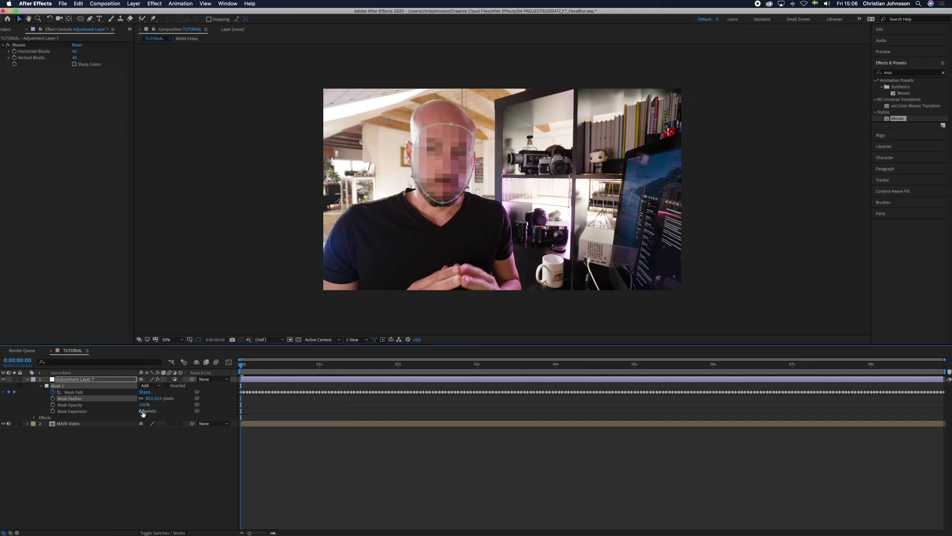
mouse_move(142, 413)
mouse_down()
mouse_move(166, 411)
mouse_move(147, 416)
mouse_up()
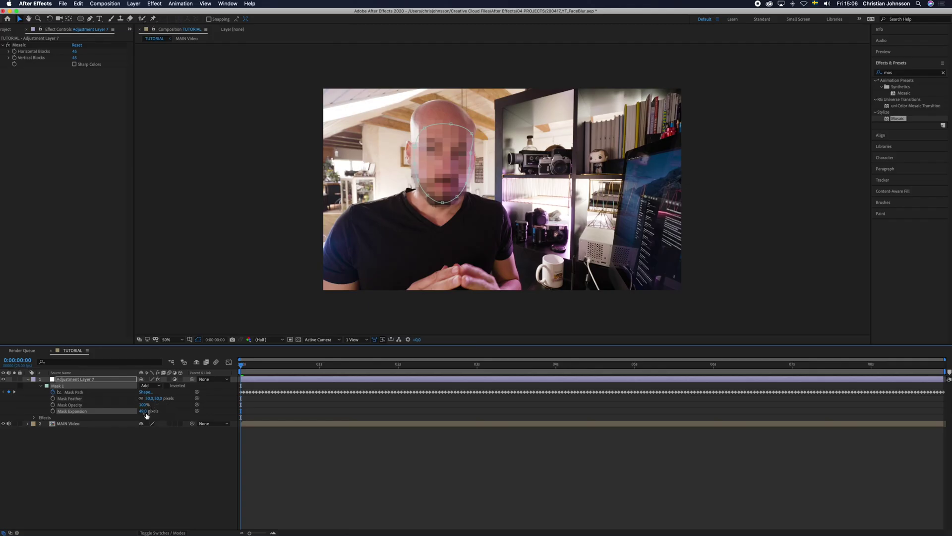
click(166, 460)
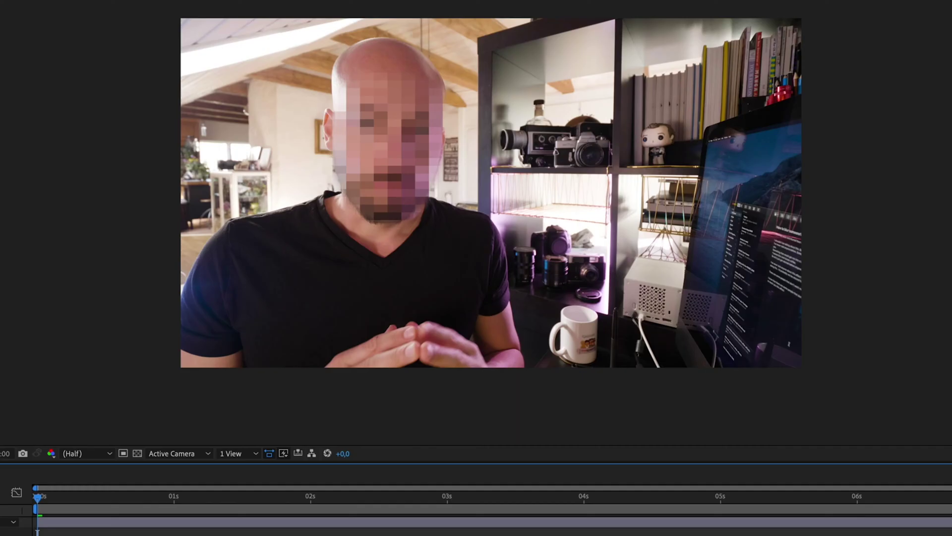
- Preview the composition to confirm the feathered mosaic tracks the presenter's face
key(space)
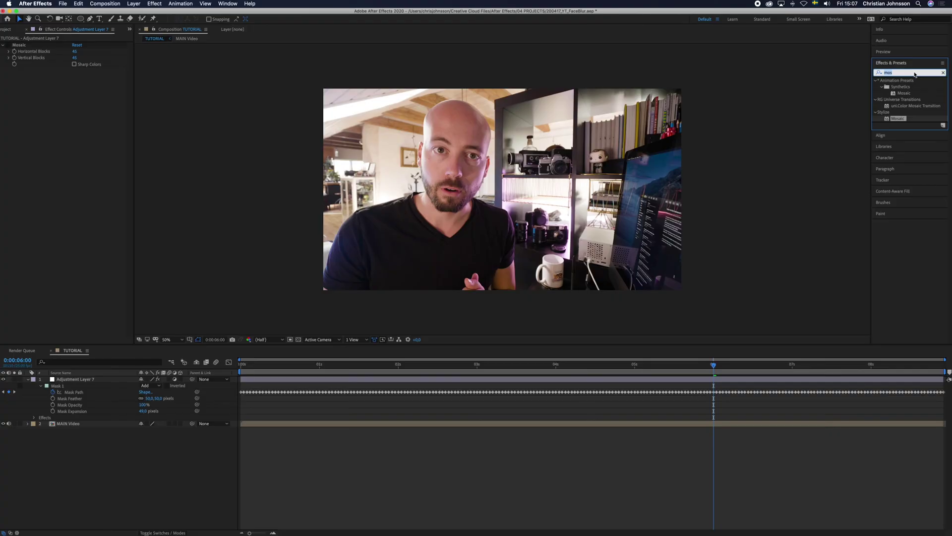
- Apply Fast Box Blur to Adjustment Layer 7 with a Blur Radius of 44
text(box)
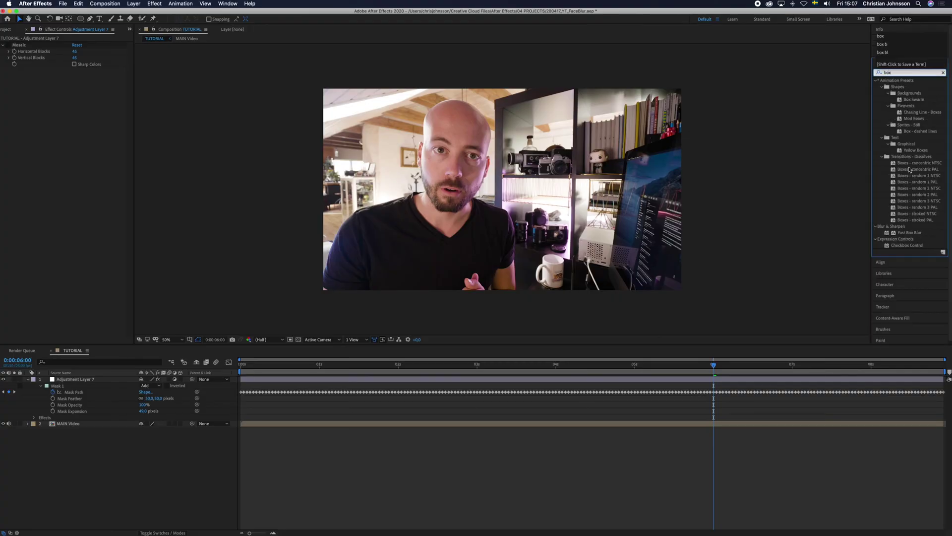
drag(924, 235, 652, 380)
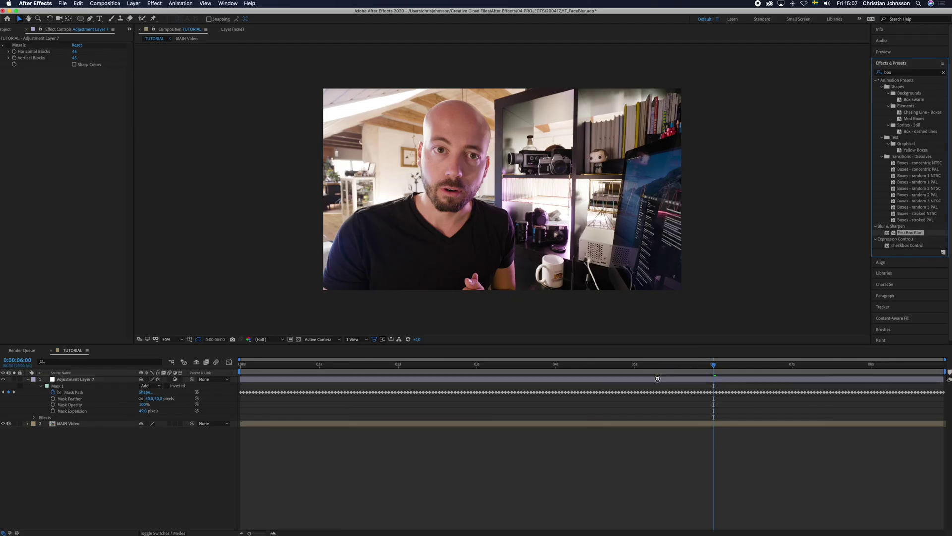
drag(76, 78, 98, 78)
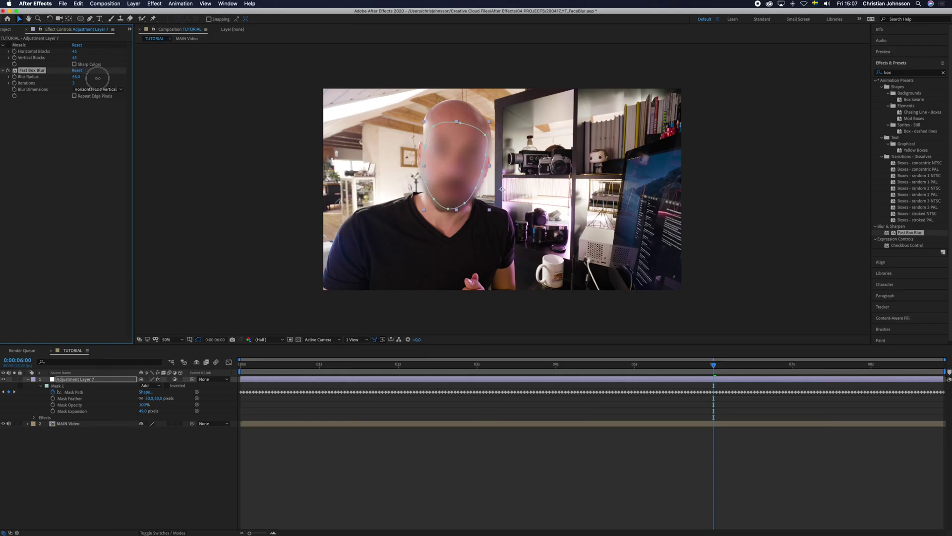
click(385, 447)
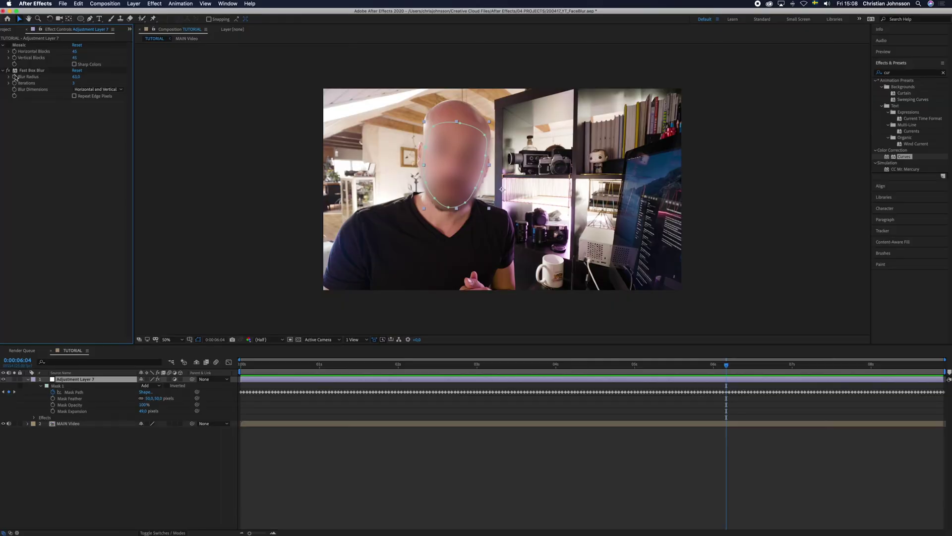
- Disable Fast Box Blur and re-enable Mosaic so the face stays pixelated
click(8, 70)
click(8, 44)
click(426, 468)
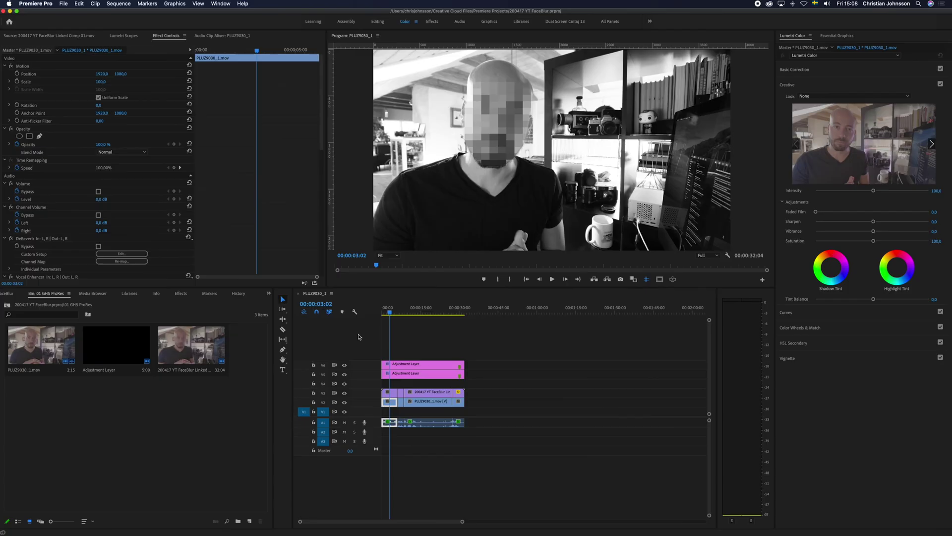
- Select the presenter clip at 00:00:09:05 and search the Effects list for PITCH
click(406, 310)
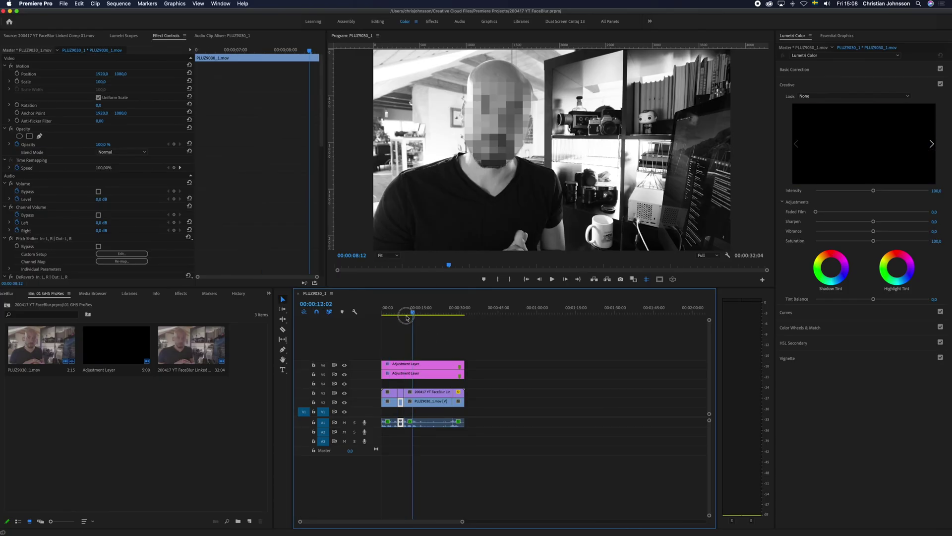
click(427, 423)
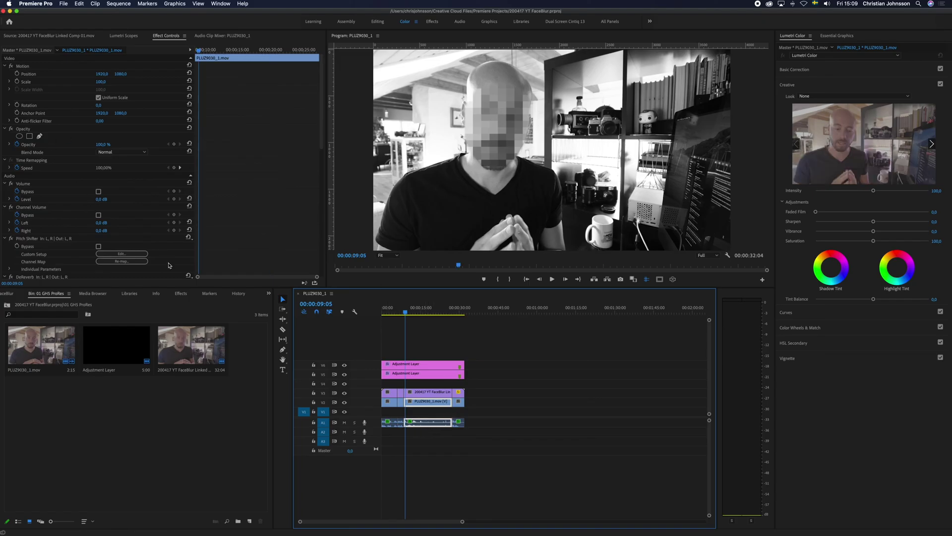
click(183, 294)
click(42, 303)
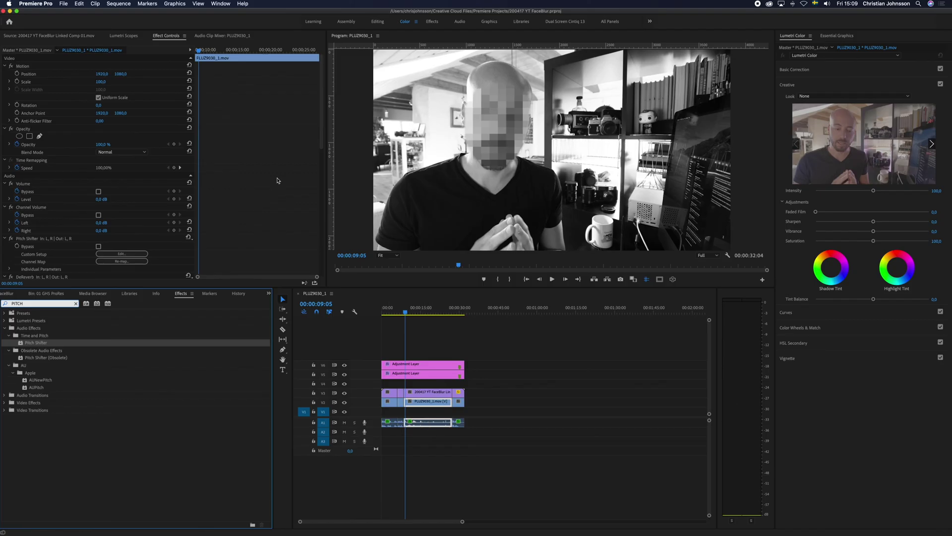
- Open the Pitch Shifter's Custom Setup editor to check its -5 semi-tone transposition
drag(317, 139, 320, 291)
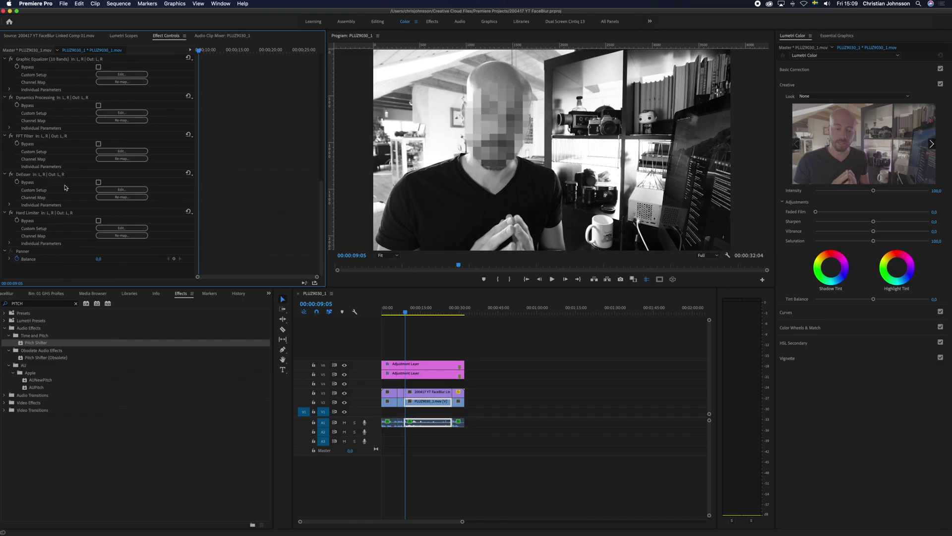
scroll(65, 187, up, 8)
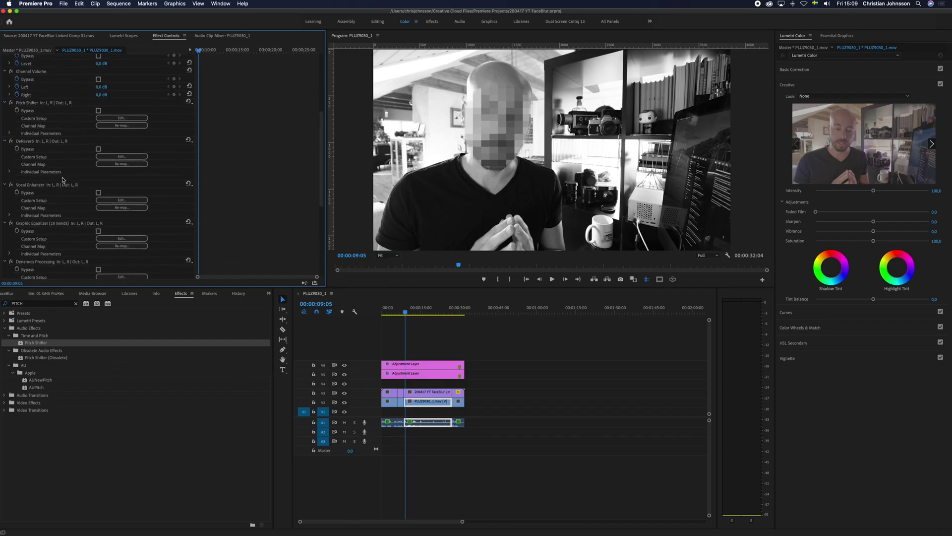
click(28, 105)
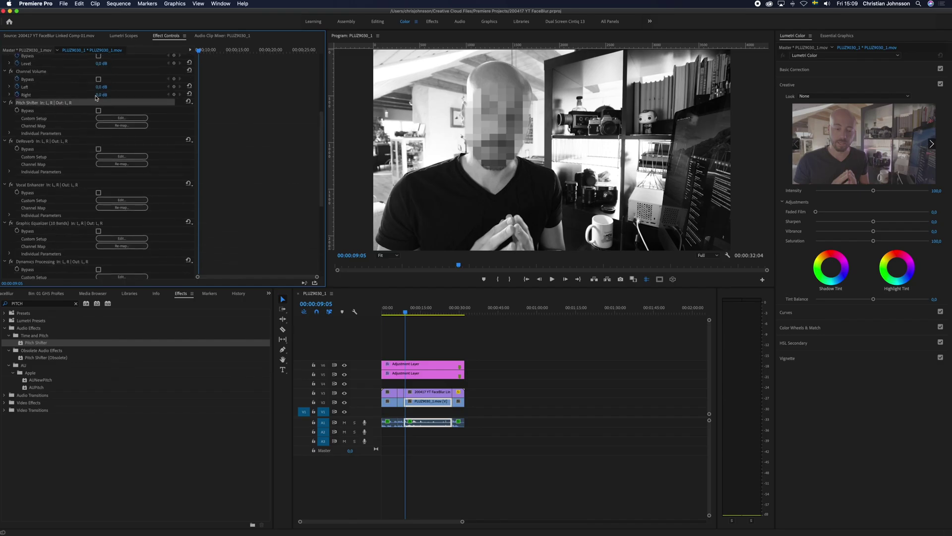
click(120, 118)
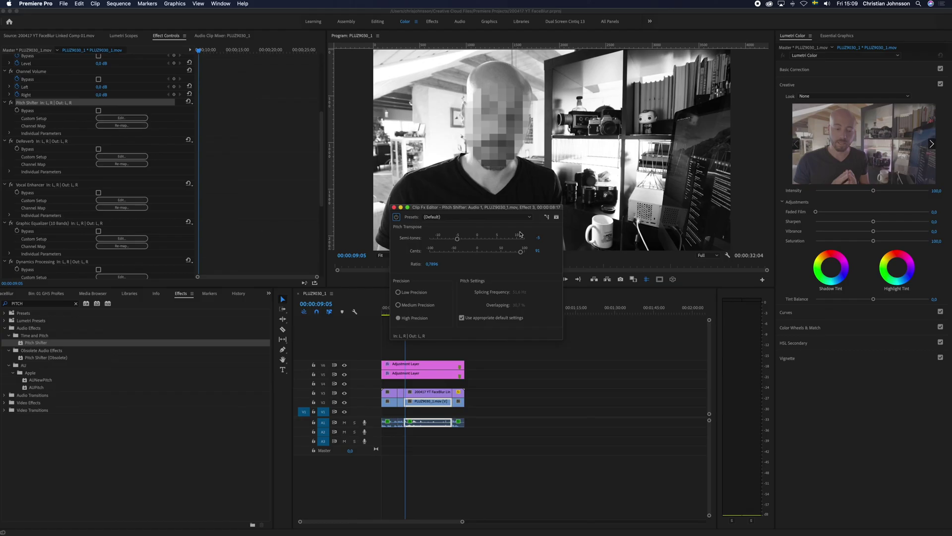
click(457, 241)
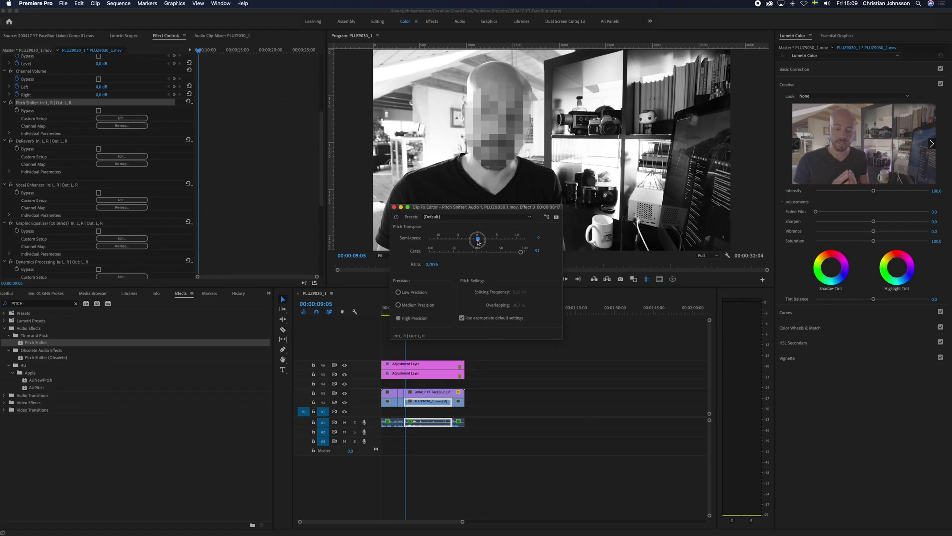